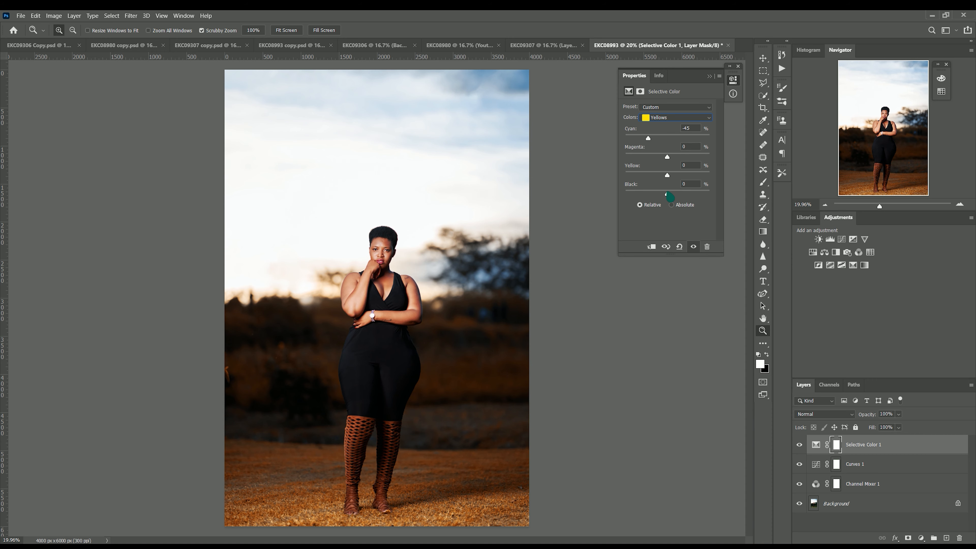
Set Black to +25% for the Yellows in the Selective Color adjustment and lower that layer's opacity to 50%
{"action": "left_click_drag", "start_coordinate": [683, 195], "coordinate": [677, 195]}
{"action": "left_click_drag", "start_coordinate": [401, 275], "coordinate": [630, 379]}
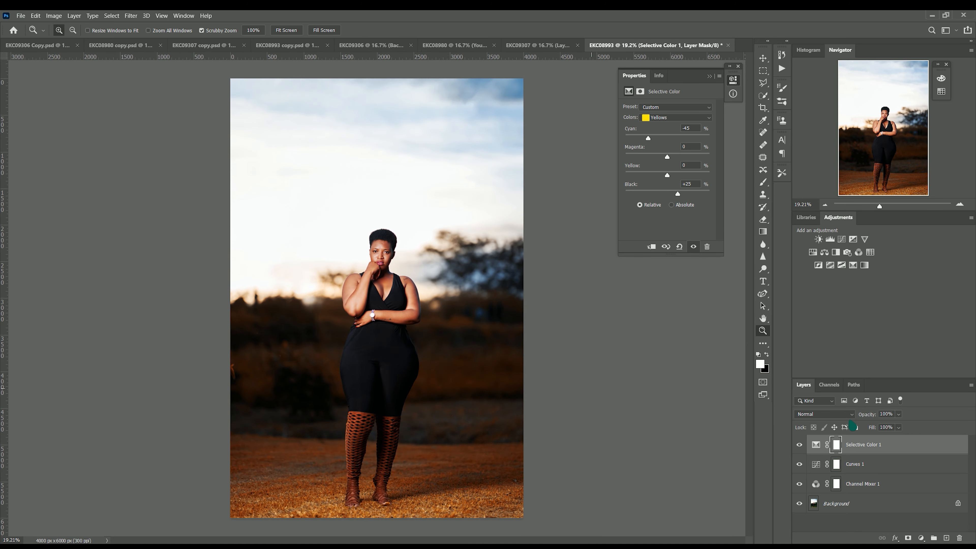
{"action": "left_click", "coordinate": [899, 415]}
{"action": "left_click_drag", "start_coordinate": [910, 424], "coordinate": [891, 426]}
Add a Black & White adjustment layer with the default preset and set its blend mode to Luminosity
{"action": "left_click", "coordinate": [921, 538]}
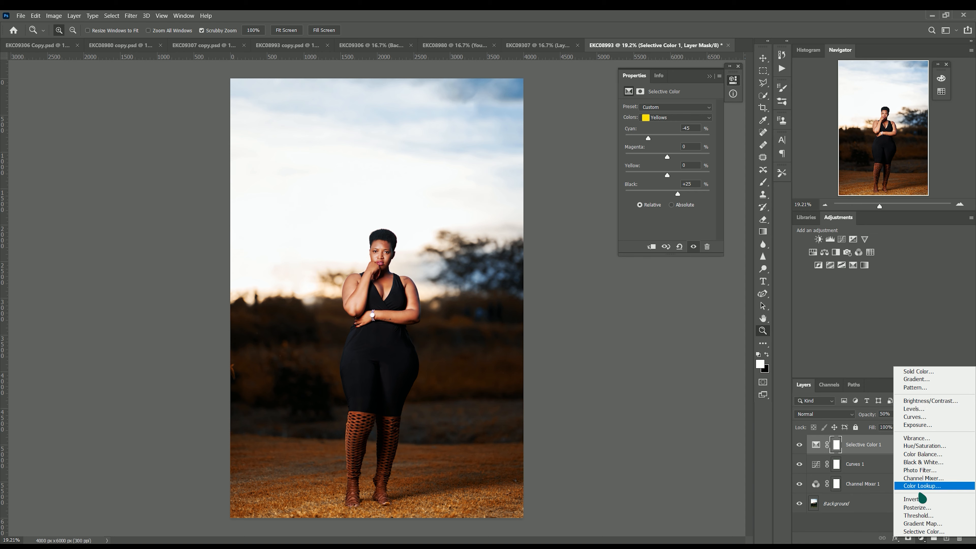
{"action": "left_click", "coordinate": [921, 462]}
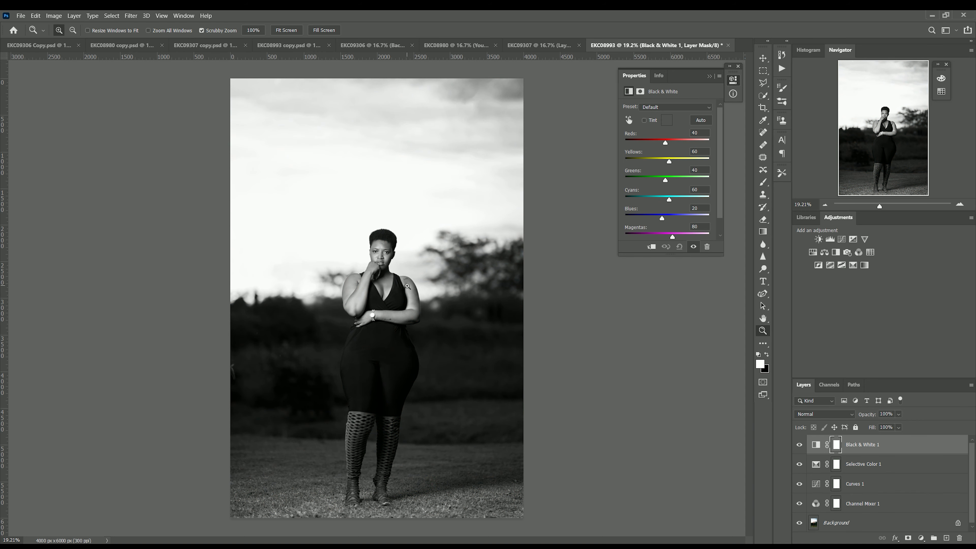
{"action": "left_click", "coordinate": [813, 419]}
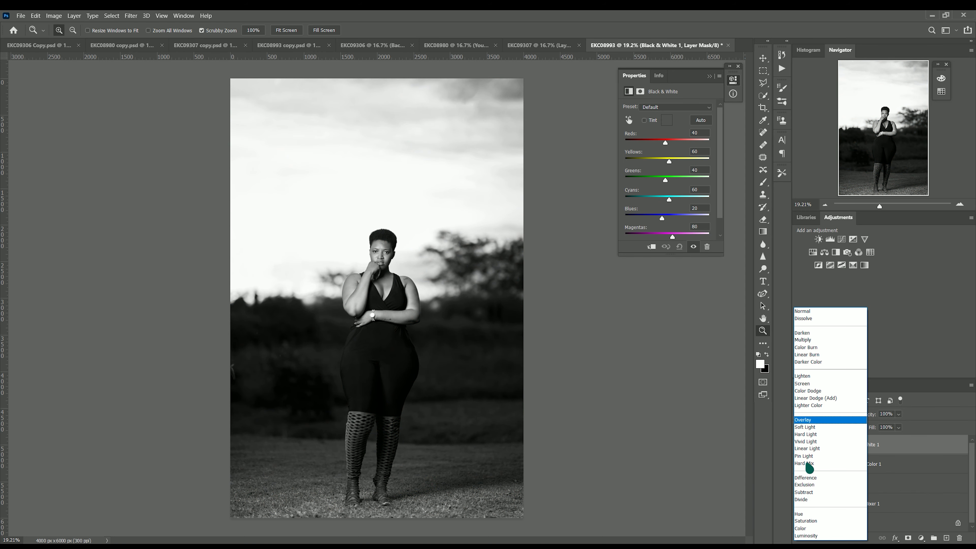
{"action": "left_click", "coordinate": [811, 536]}
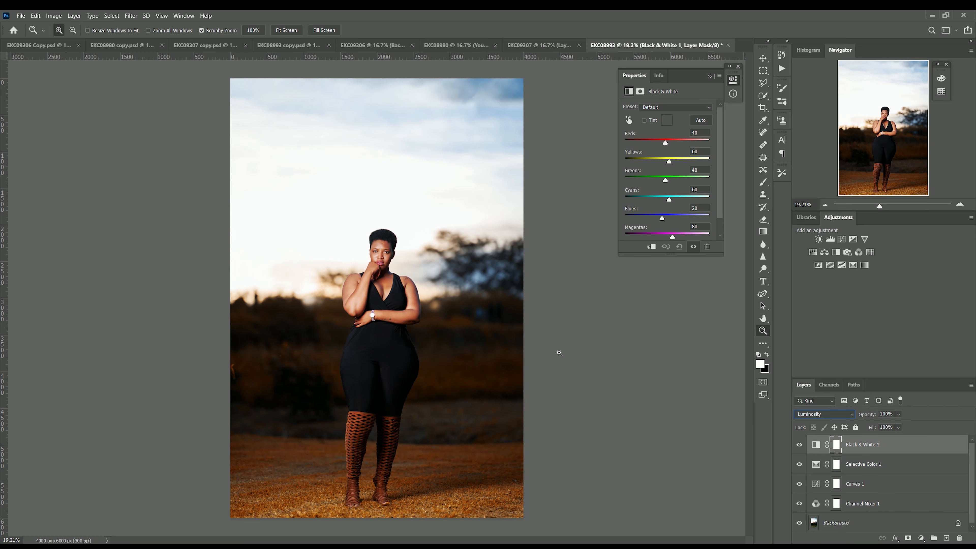
{"action": "mouse_move", "coordinate": [391, 243]}
{"action": "left_mouse_down"}
{"action": "mouse_move", "coordinate": [417, 244]}
{"action": "mouse_move", "coordinate": [394, 244]}
{"action": "left_mouse_up"}
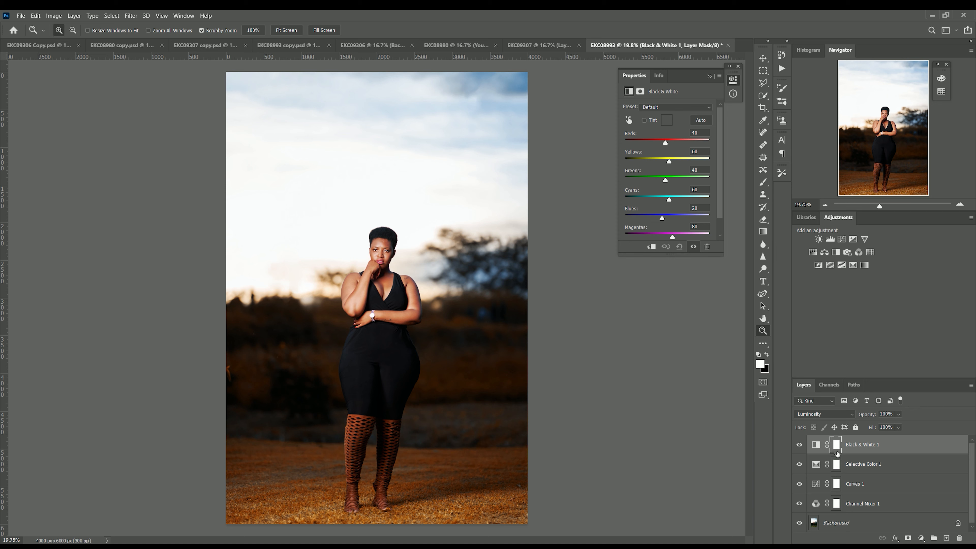
Group the four adjustment layers above the background and toggle the group's visibility to compare before and after
{"action": "left_click", "coordinate": [862, 504], "text": "shift"}
{"action": "key", "text": "ctrl+g"}
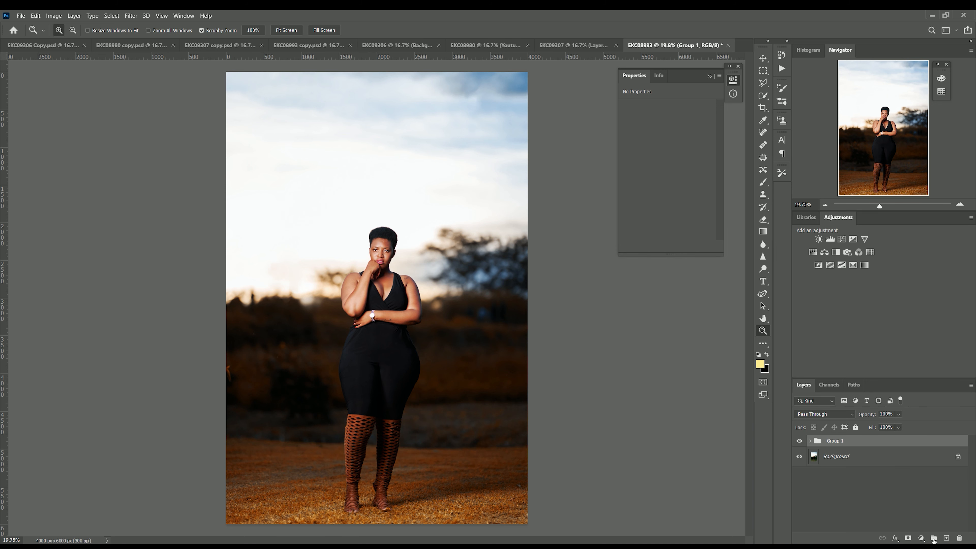
{"action": "left_click", "coordinate": [800, 441]}
{"action": "left_click", "coordinate": [800, 441]}
{"action": "left_click", "coordinate": [800, 441]}
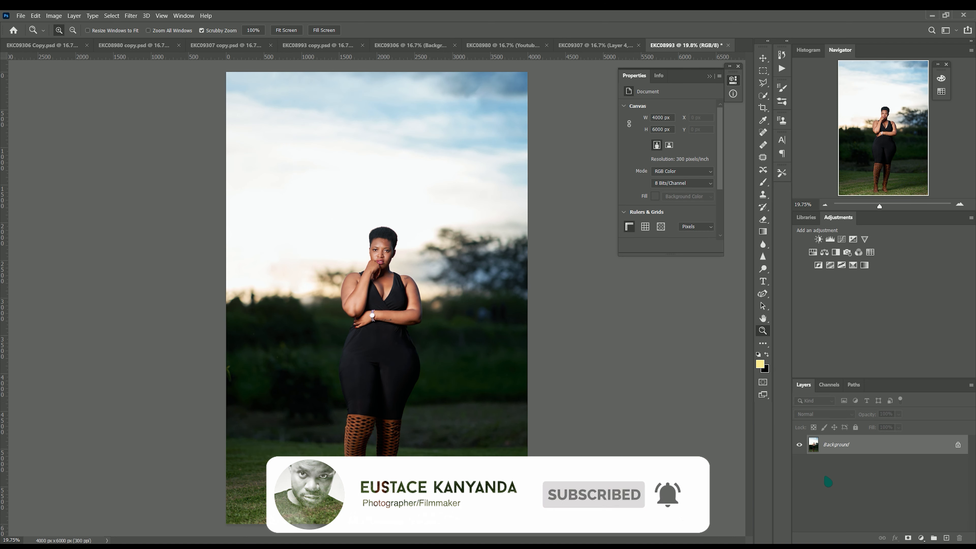
Add a Color Lookup adjustment layer to EKC08993 and load EK' Orange - Brown Look.CUBE from the Desktop as its 3D LUT
{"action": "left_click", "coordinate": [921, 537]}
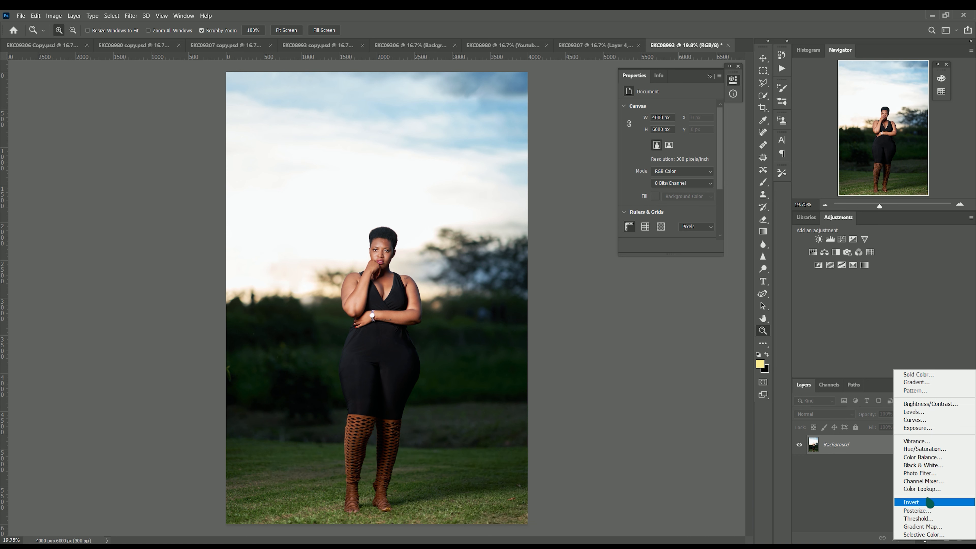
{"action": "left_click", "coordinate": [924, 490]}
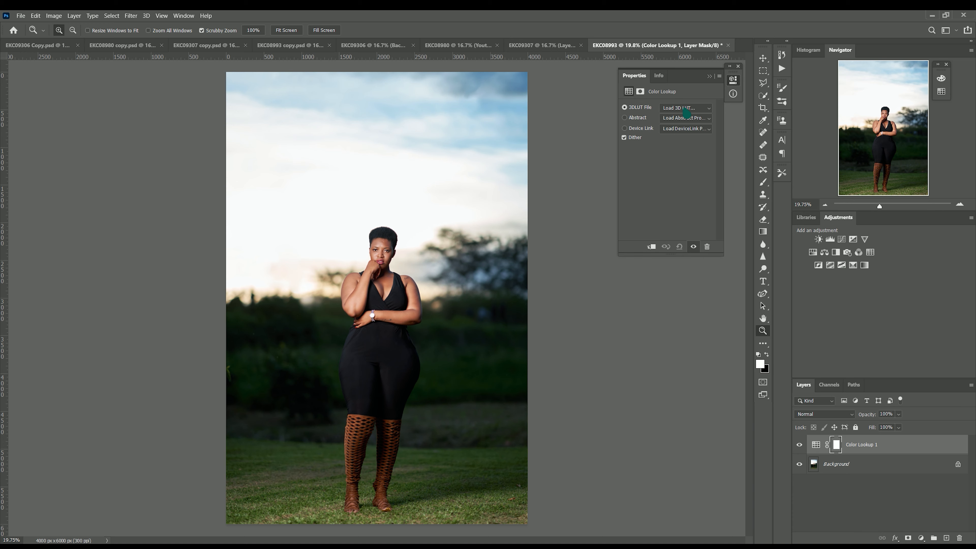
{"action": "left_click", "coordinate": [686, 109]}
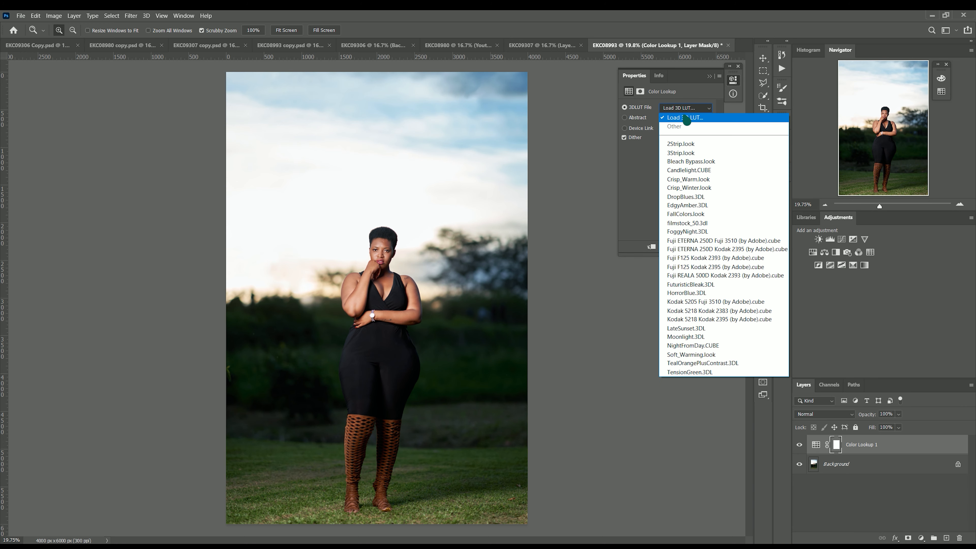
{"action": "left_click", "coordinate": [686, 117]}
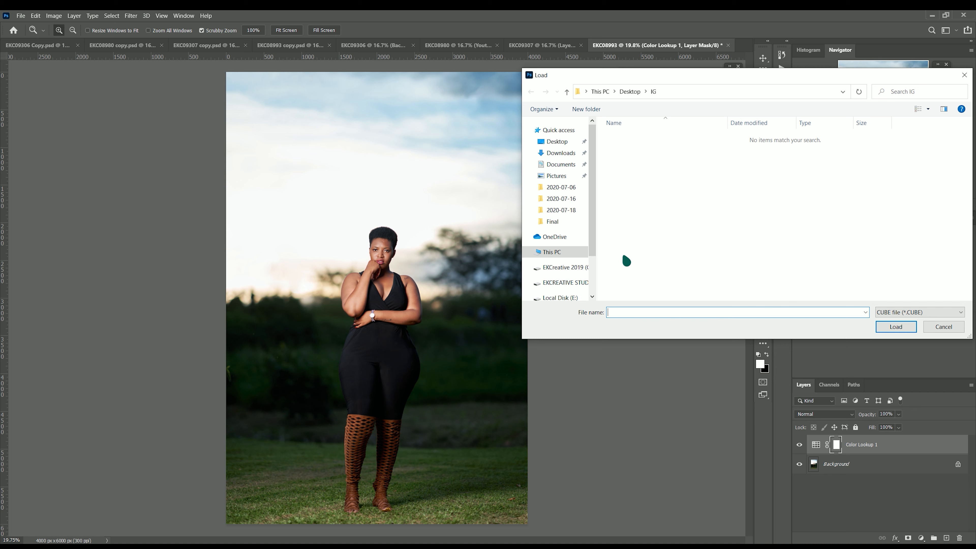
{"action": "left_click", "coordinate": [559, 142]}
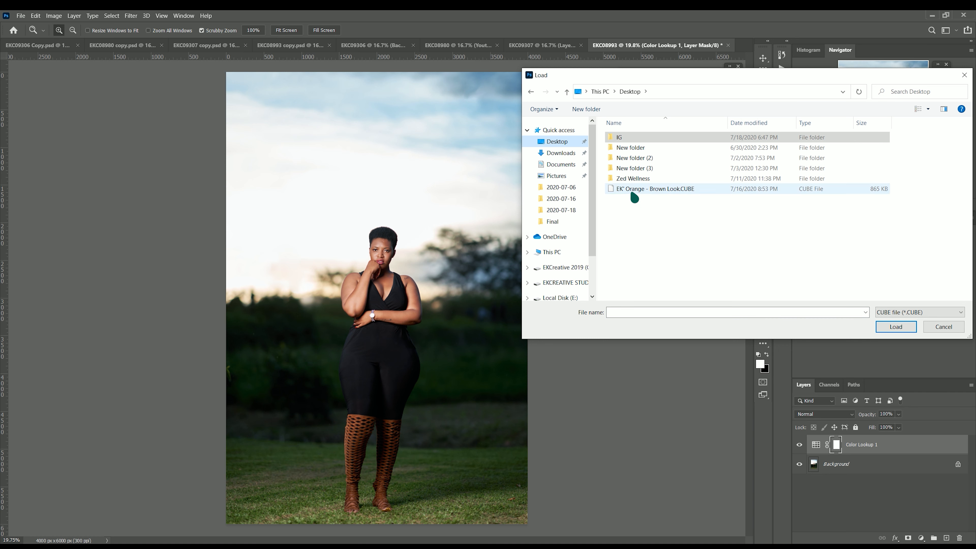
{"action": "left_click", "coordinate": [670, 194]}
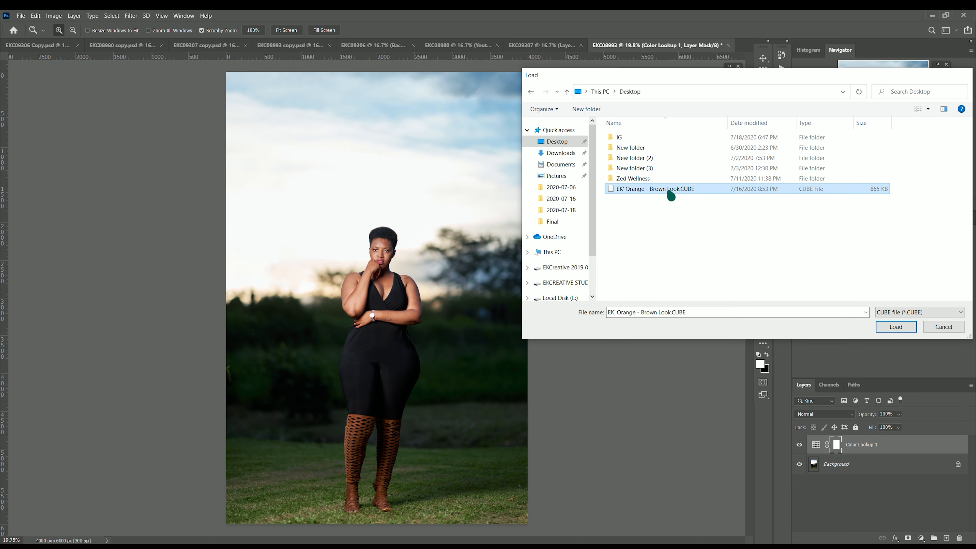
{"action": "double_click", "coordinate": [670, 194]}
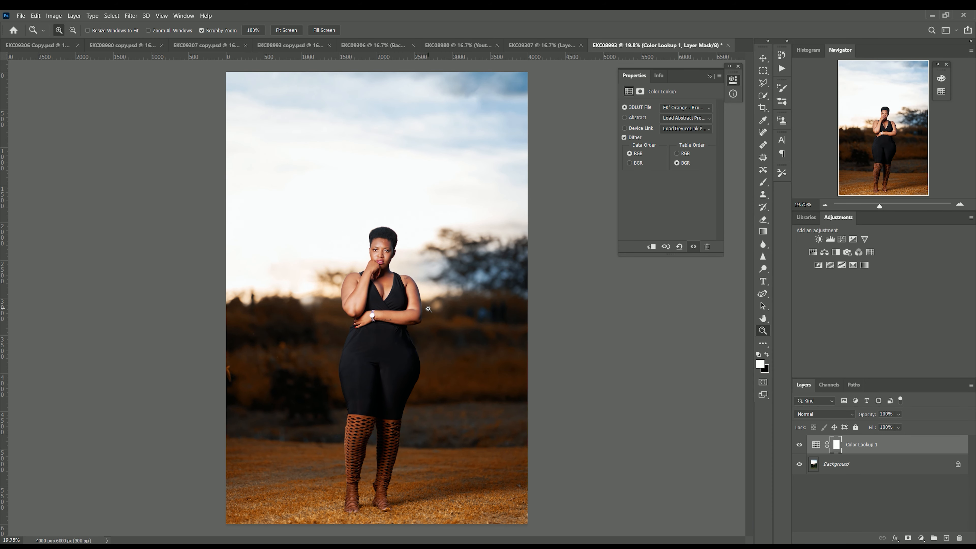
In the EKC09307 image, add a Color Lookup adjustment layer using the EK' Orange - Brown Look.CUBE LUT
{"action": "left_click", "coordinate": [542, 45]}
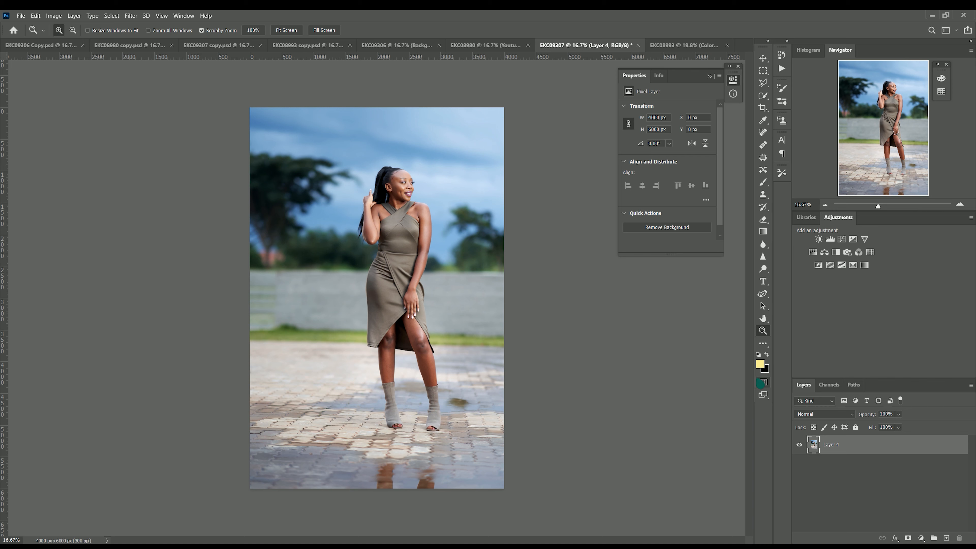
{"action": "left_click", "coordinate": [920, 538]}
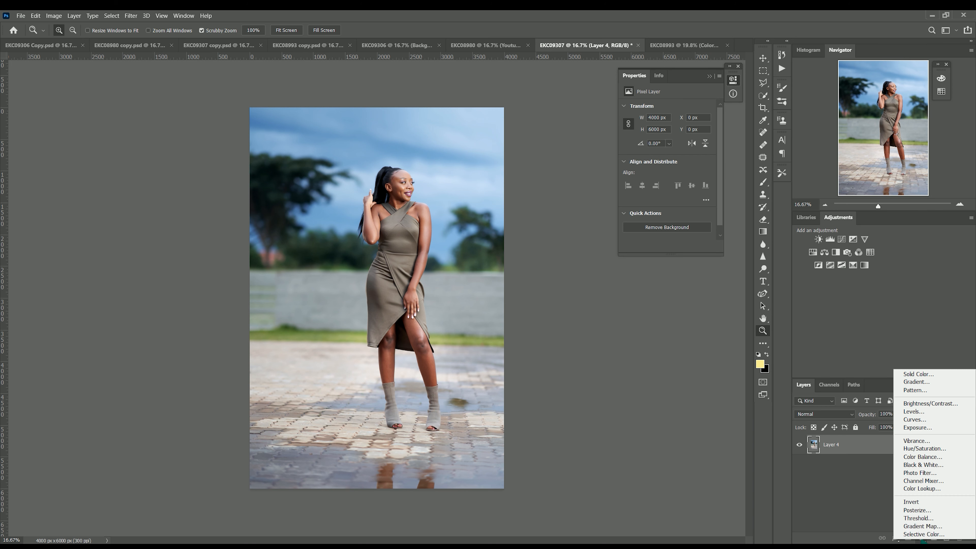
{"action": "left_click", "coordinate": [918, 489]}
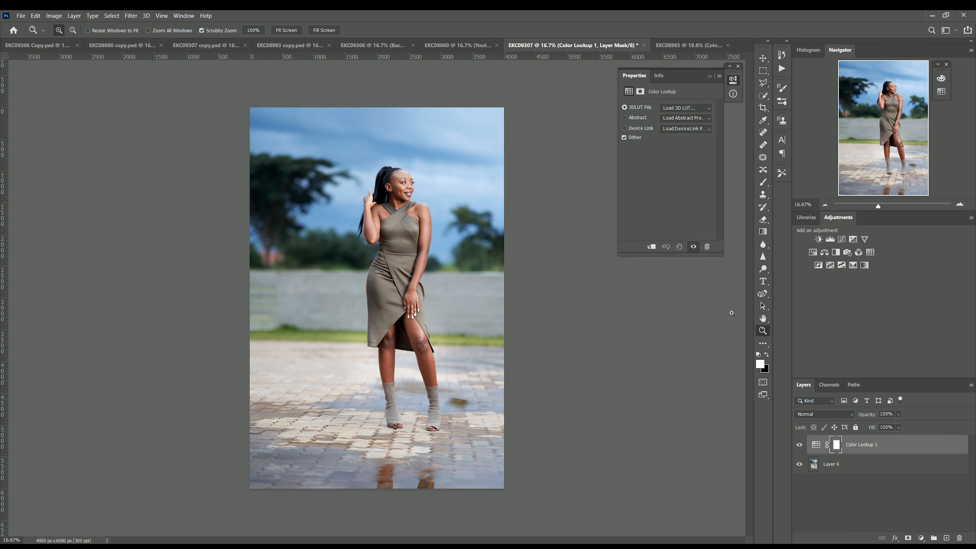
{"action": "left_click", "coordinate": [673, 109]}
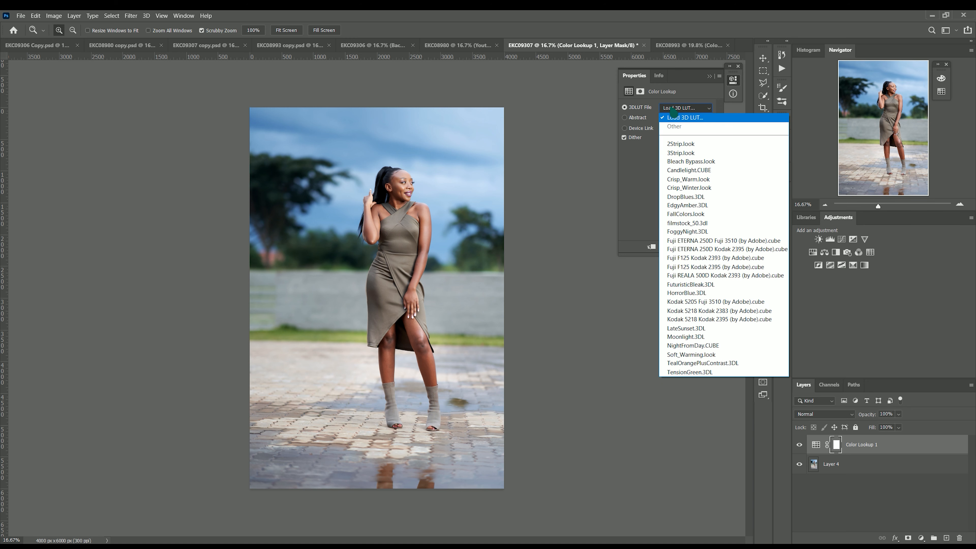
{"action": "left_click", "coordinate": [673, 117]}
{"action": "double_click", "coordinate": [630, 189]}
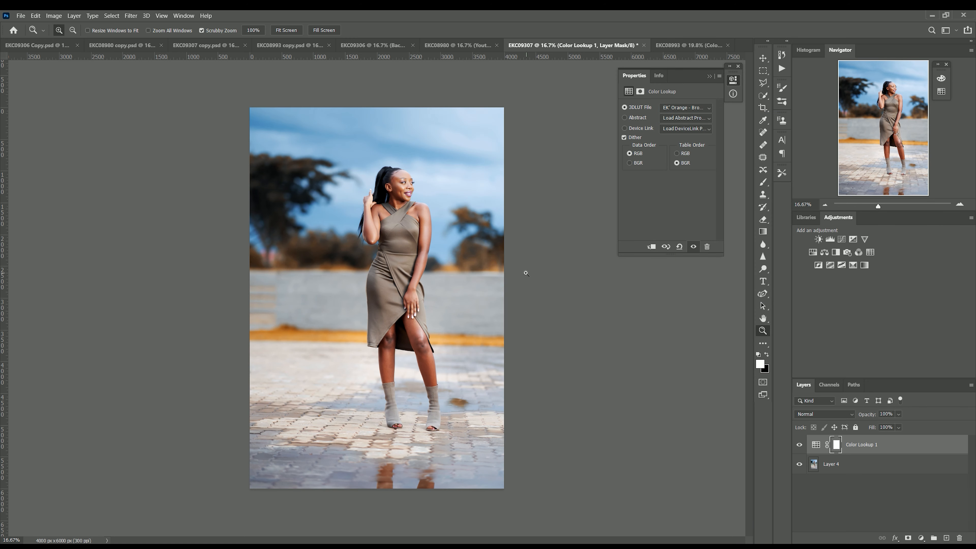
{"action": "left_click_drag", "start_coordinate": [389, 200], "coordinate": [410, 208]}
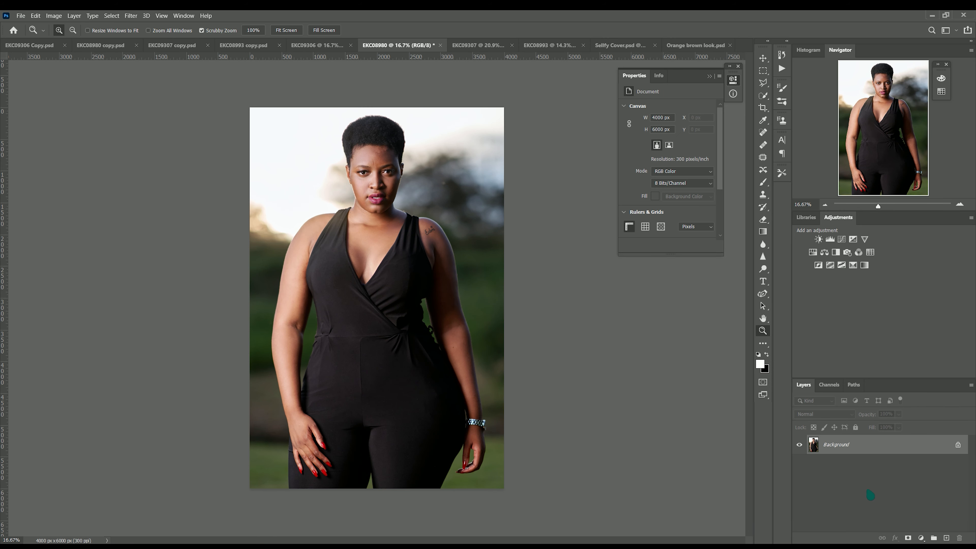
Add a Color Lookup adjustment layer to EKC08980 and load the EK' Orange - Brown Look.CUBE LUT
{"action": "left_click", "coordinate": [921, 537]}
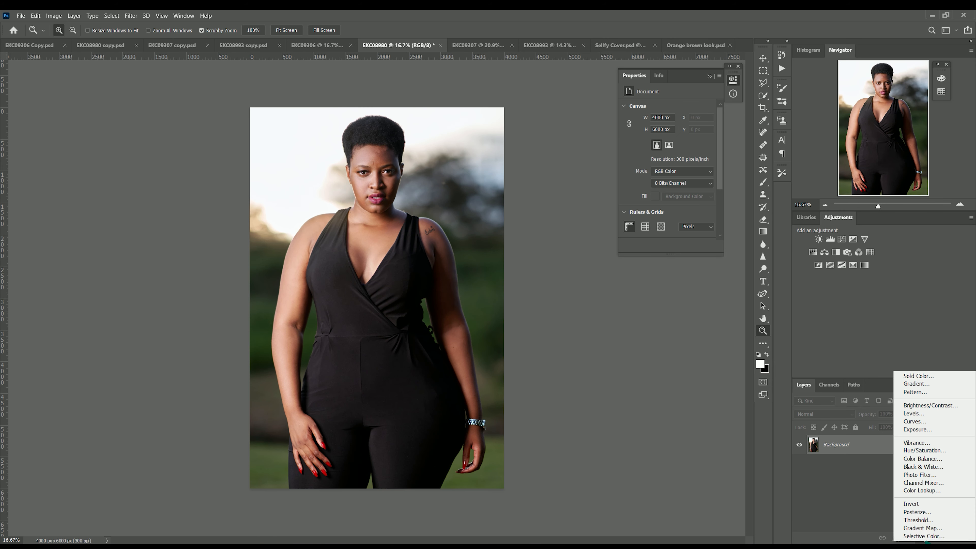
{"action": "left_click", "coordinate": [927, 491]}
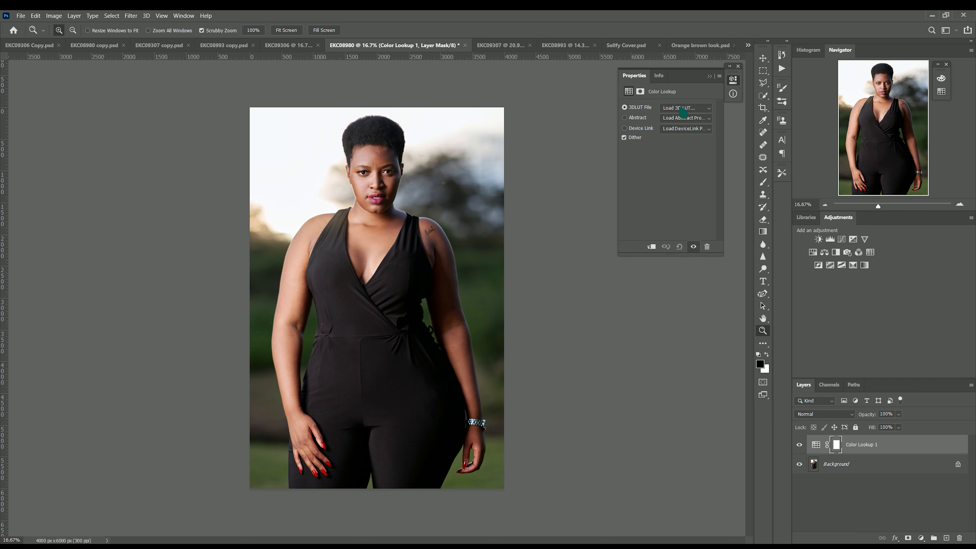
{"action": "left_click", "coordinate": [683, 112]}
{"action": "left_click", "coordinate": [684, 123]}
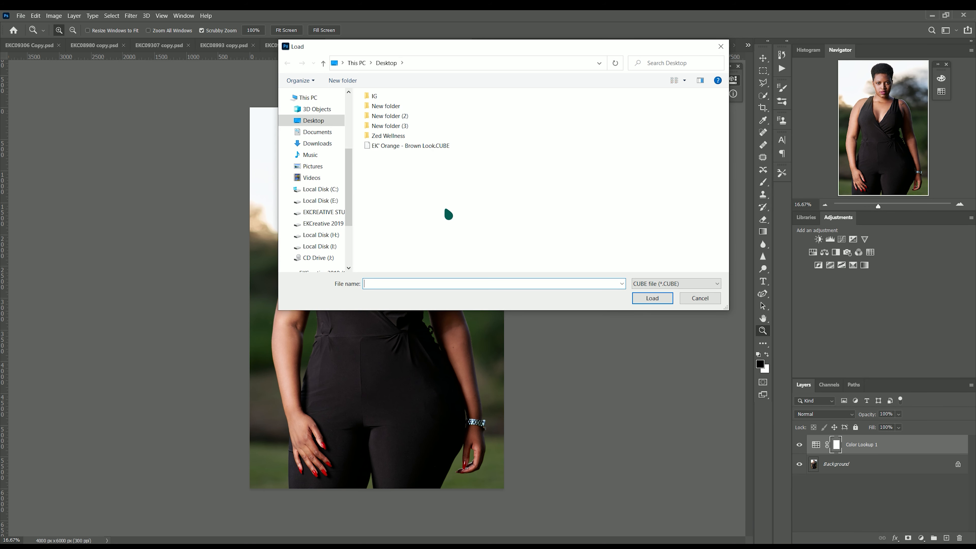
{"action": "double_click", "coordinate": [399, 146]}
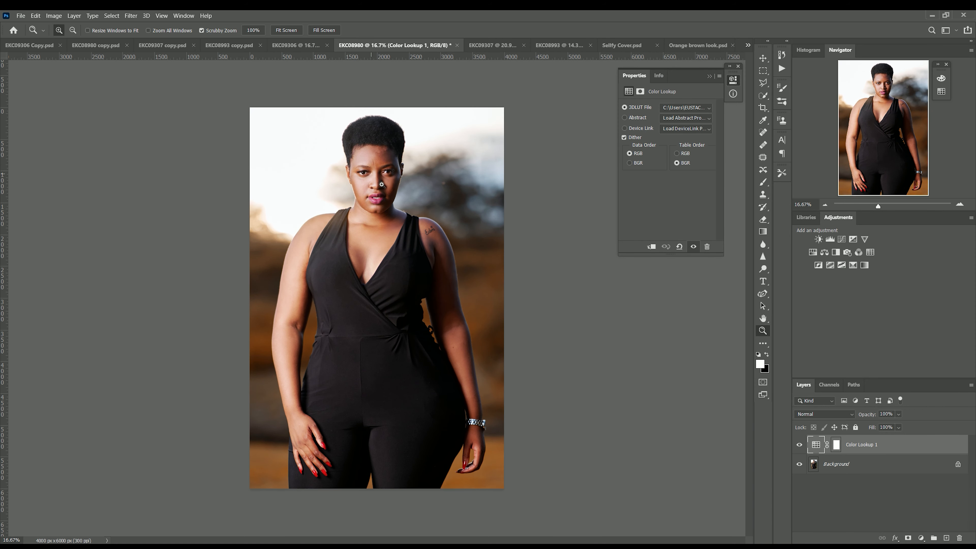
Target the Color Lookup layer's mask and choose the Brush tool with the Soft Round brush
{"action": "left_click", "coordinate": [836, 444]}
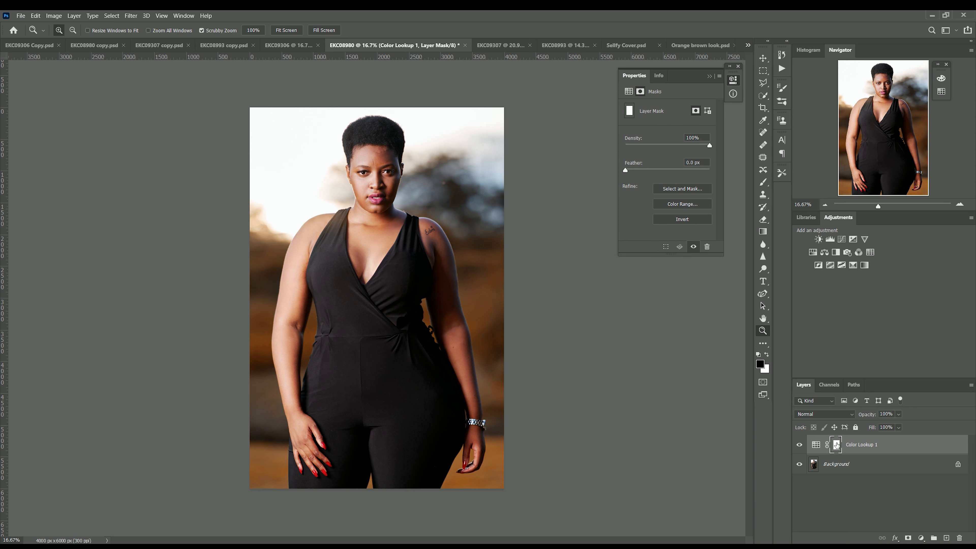
{"action": "left_click", "coordinate": [763, 182]}
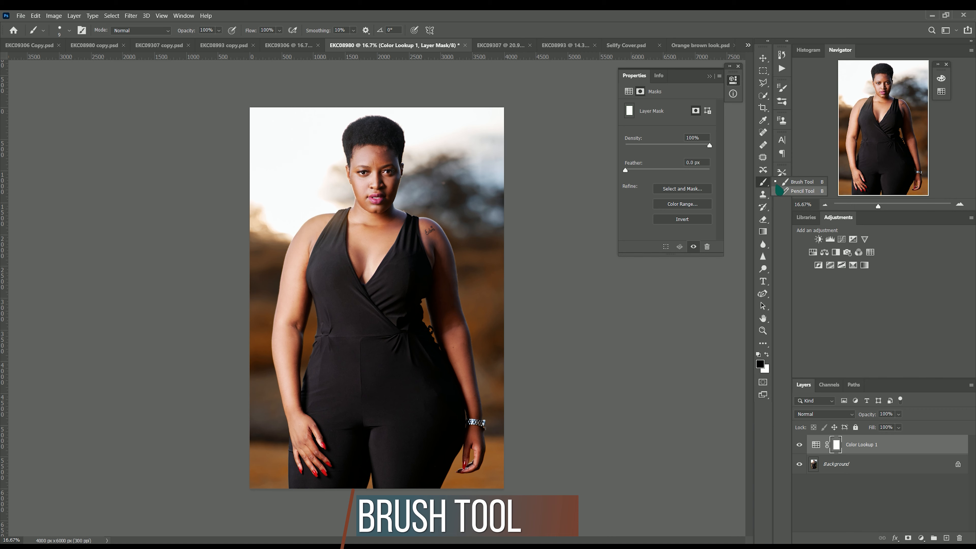
{"action": "left_click", "coordinate": [69, 30]}
{"action": "left_click", "coordinate": [64, 134]}
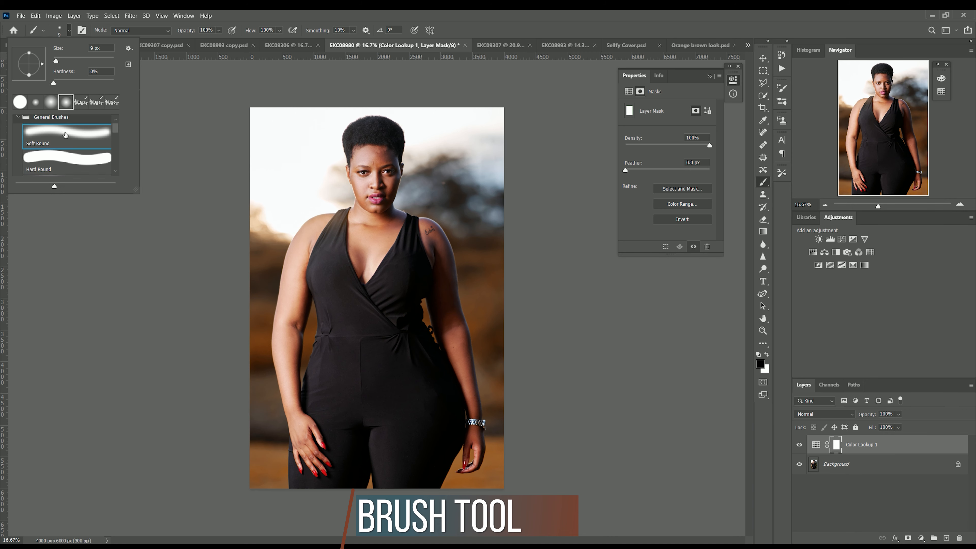
{"action": "left_click", "coordinate": [506, 181]}
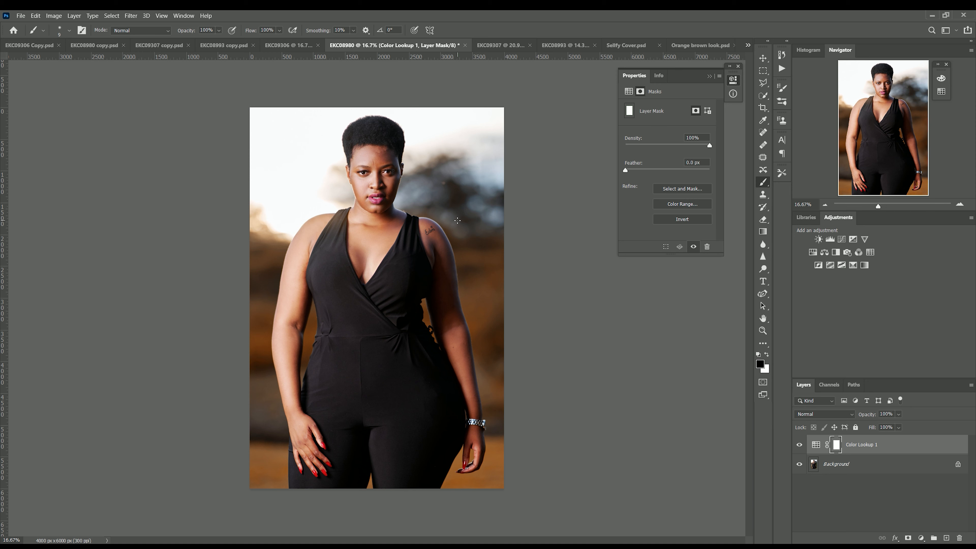
Paint black on the Color Lookup mask over the woman's skin with a brush of about 500 to 600 px
{"action": "key", "text": "bracketright"}
{"action": "key", "text": "bracketright"}
{"action": "key", "text": "bracketright"}
{"action": "key", "text": "bracketright"}
{"action": "key", "text": "bracketright"}
{"action": "key", "text": "bracketright"}
{"action": "key", "text": "bracketright"}
{"action": "key", "text": "bracketright"}
{"action": "key", "text": "bracketright"}
{"action": "key", "text": "bracketright"}
{"action": "key", "text": "bracketright"}
{"action": "key", "text": "bracketright"}
{"action": "key", "text": "bracketright"}
{"action": "key", "text": "bracketright"}
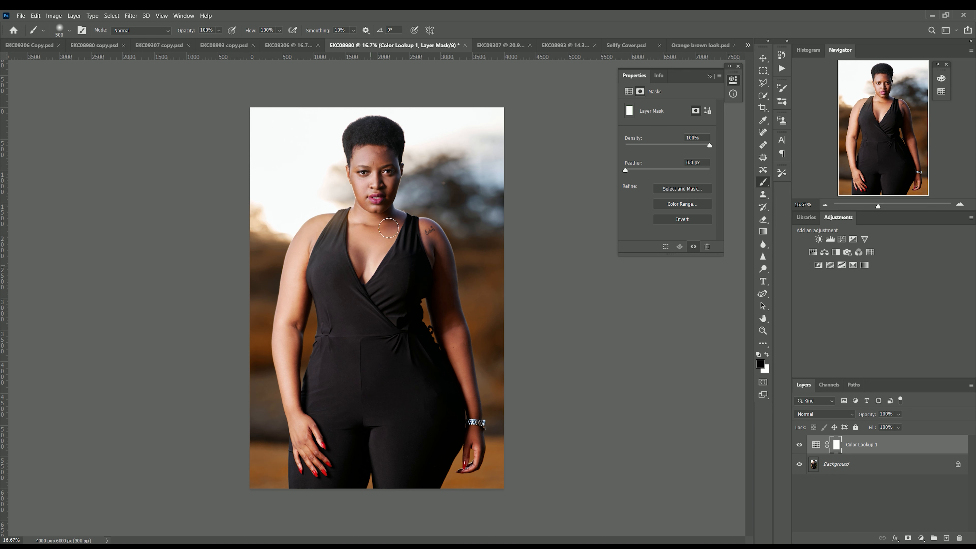
{"action": "mouse_move", "coordinate": [364, 213]}
{"action": "left_mouse_down"}
{"action": "mouse_move", "coordinate": [377, 171]}
{"action": "mouse_move", "coordinate": [376, 150]}
{"action": "mouse_move", "coordinate": [364, 168]}
{"action": "mouse_move", "coordinate": [381, 137]}
{"action": "left_mouse_up"}
{"action": "key", "text": "bracketleft"}
{"action": "key", "text": "bracketleft"}
{"action": "key", "text": "bracketright"}
{"action": "key", "text": "bracketright"}
{"action": "key", "text": "bracketright"}
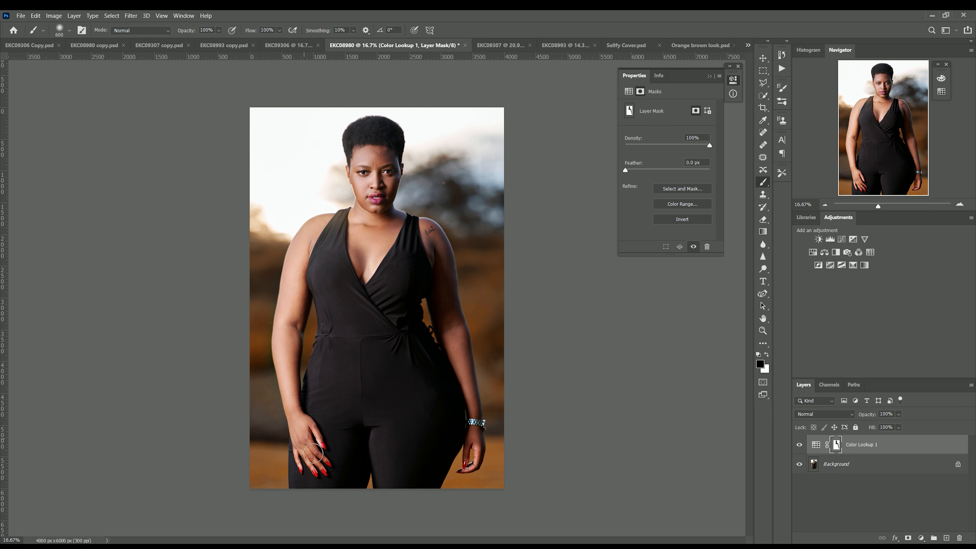
{"action": "key", "text": "bracketright"}
{"action": "key", "text": "bracketright"}
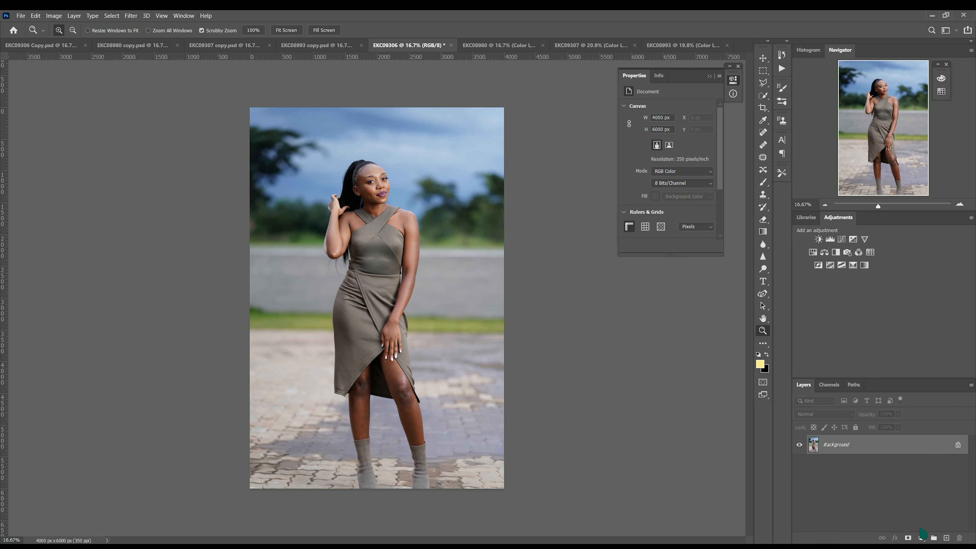
Add a Color Lookup adjustment layer with the EK' Orange - Brown Look.CUBE LUT to EKC09306 and toggle its visibility to compare
{"action": "left_click", "coordinate": [922, 537]}
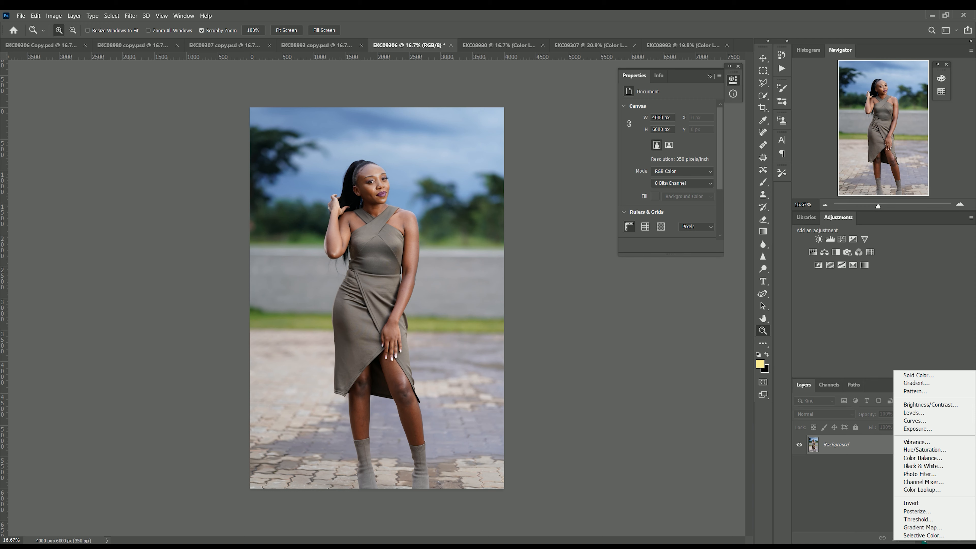
{"action": "left_click", "coordinate": [922, 491]}
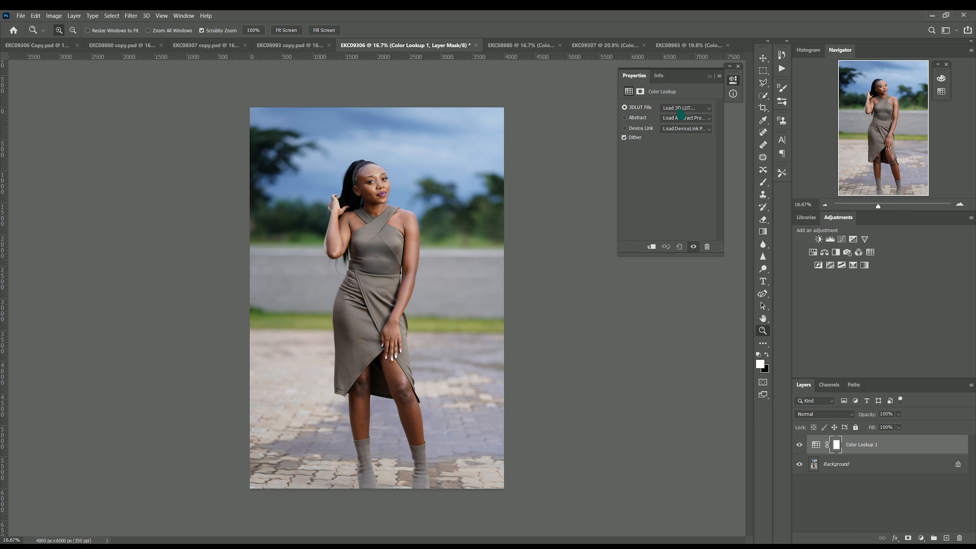
{"action": "left_click", "coordinate": [680, 111]}
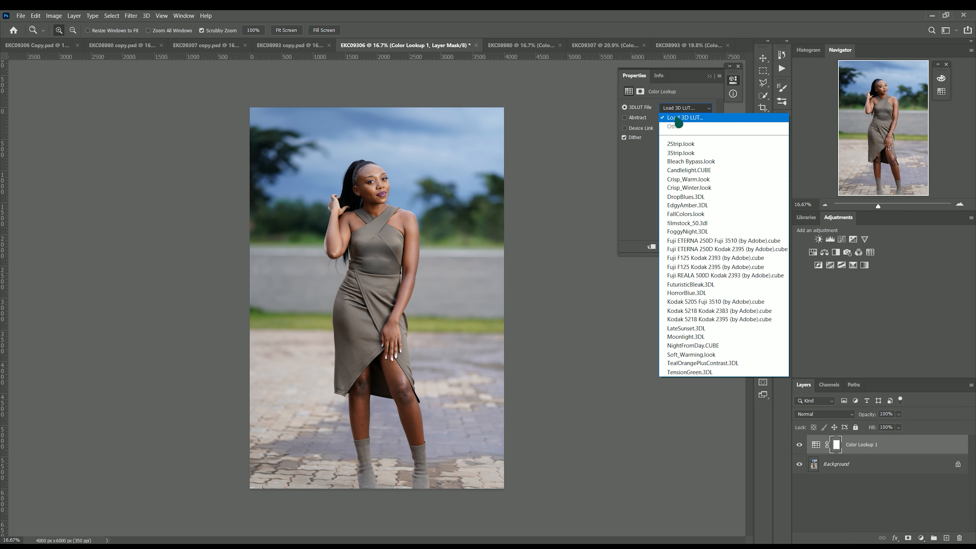
{"action": "left_click", "coordinate": [679, 117]}
{"action": "double_click", "coordinate": [622, 190]}
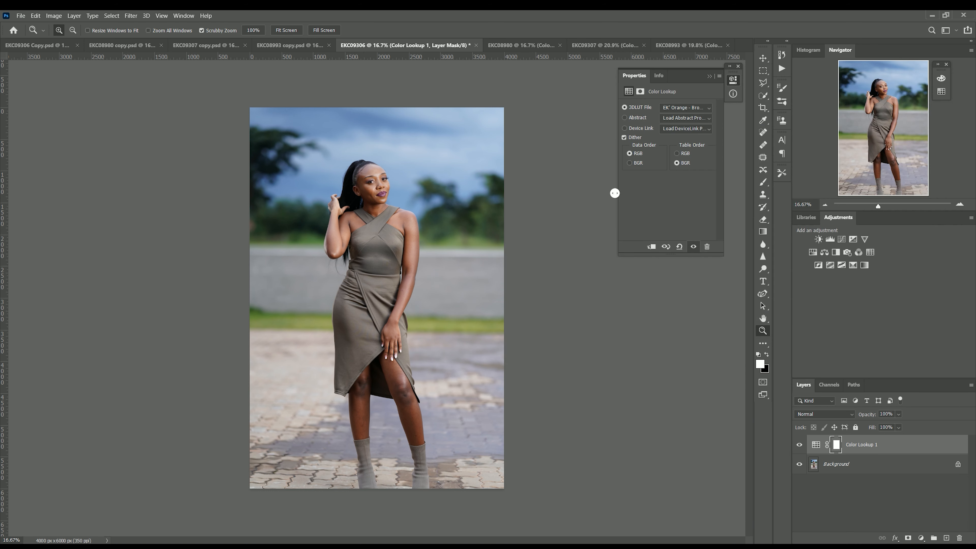
{"action": "left_click", "coordinate": [800, 446]}
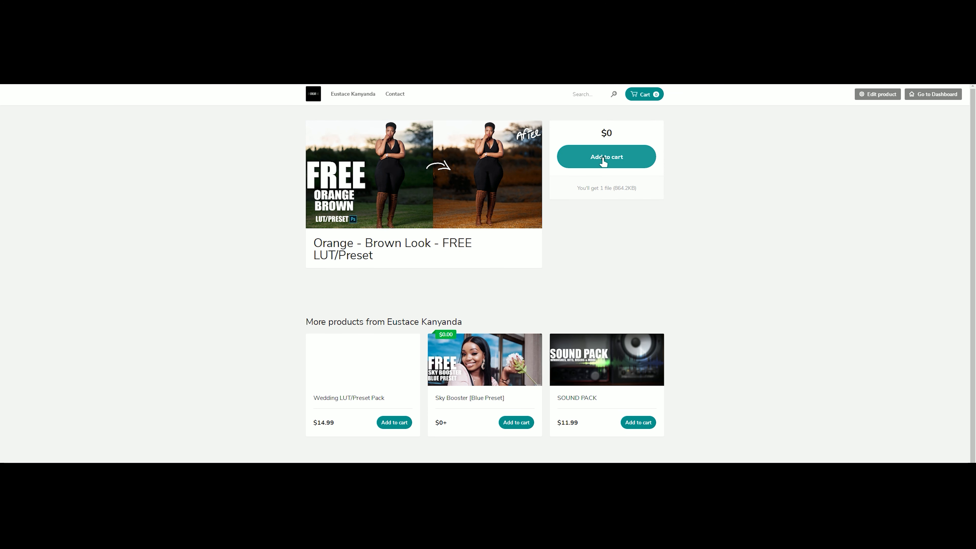
In the web store, add the free Orange - Brown Look LUT/Preset to the cart and check out with the customer's email
{"action": "left_click", "coordinate": [602, 161]}
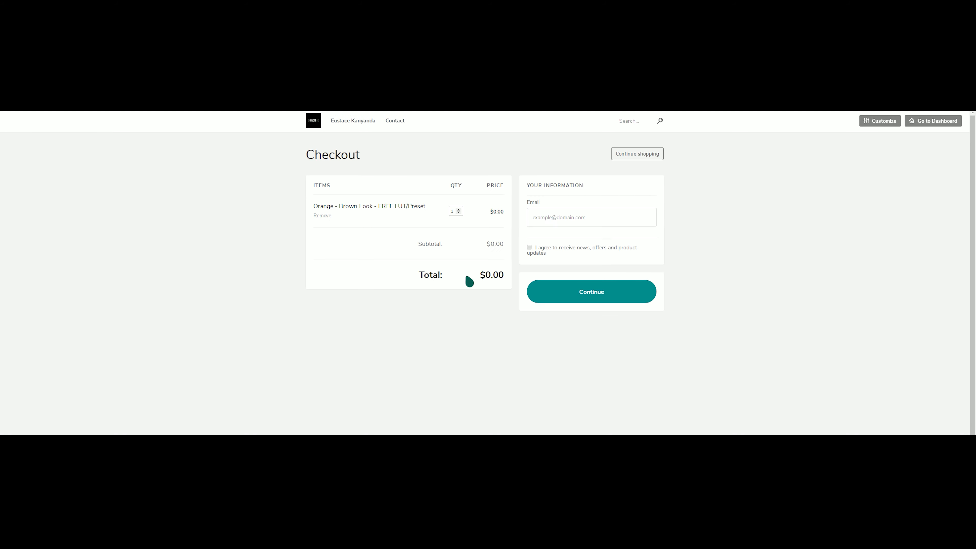
{"action": "left_click", "coordinate": [556, 223]}
{"action": "left_click", "coordinate": [592, 235]}
{"action": "left_click", "coordinate": [590, 299]}
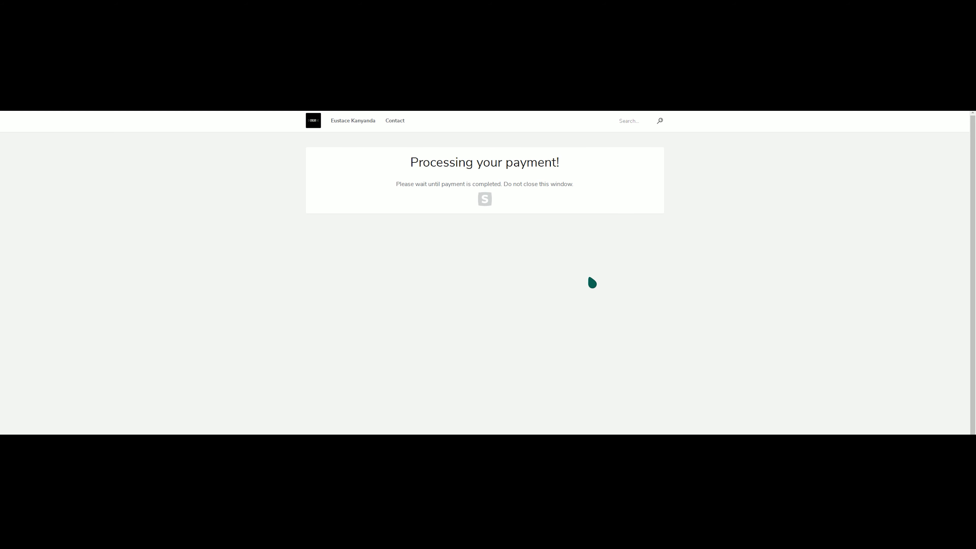